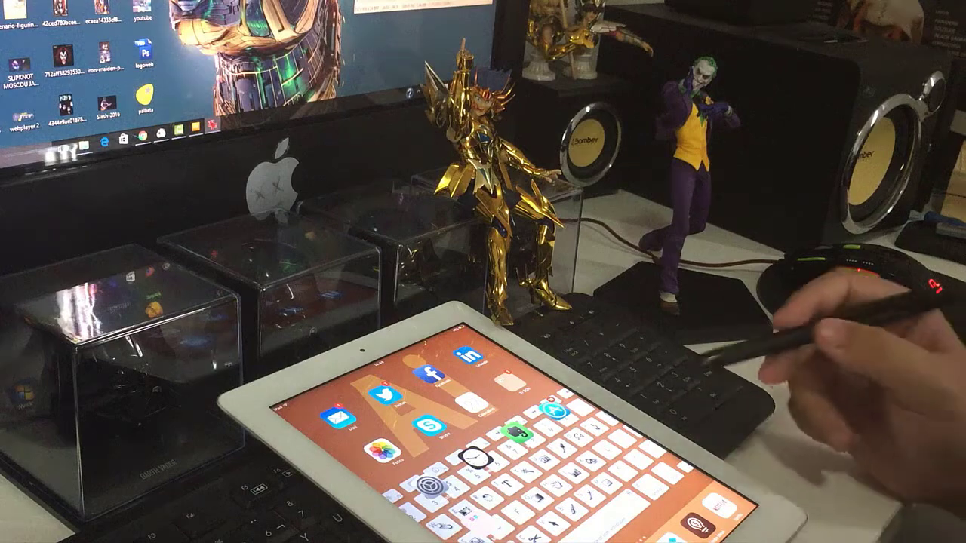
Launch Adobe Ideas on the iPad to start the mermaid sketch
{"action": "left_click", "coordinate": [696, 524]}
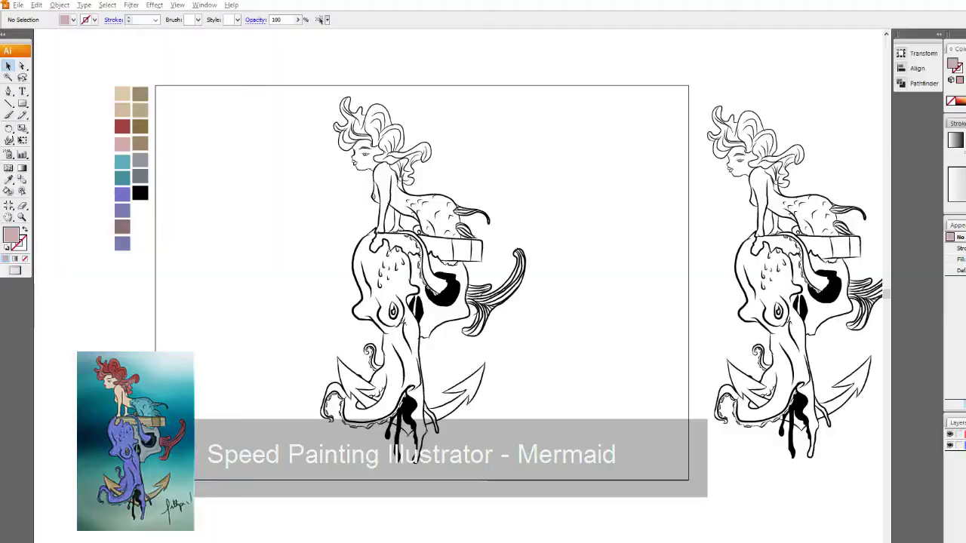
Make the line art a Live Paint group; fill hair, face, body and collar pink-grey
{"action": "left_click_drag", "start_coordinate": [267, 69], "coordinate": [577, 501]}
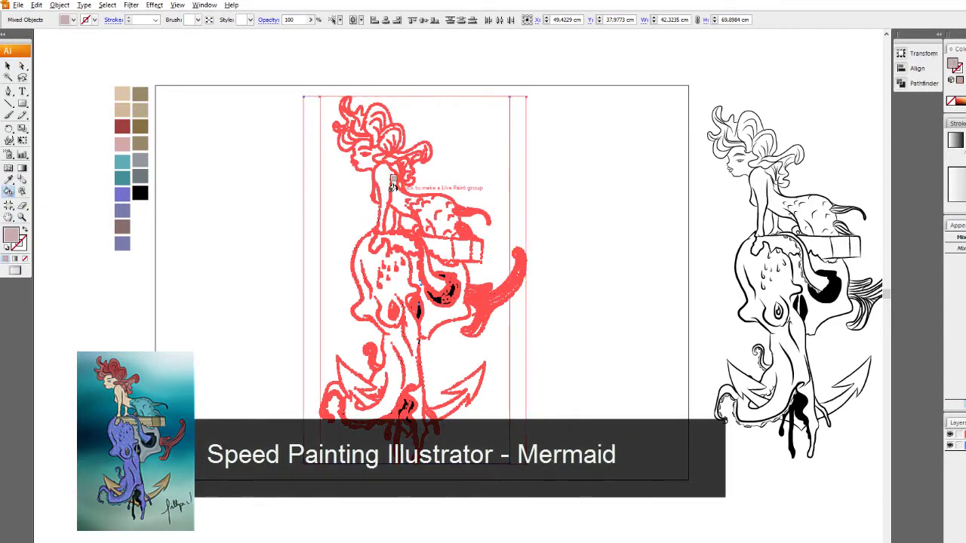
{"action": "scroll", "coordinate": [392, 185], "scroll_direction": "up", "scroll_amount": 5}
{"action": "left_click", "coordinate": [365, 138]}
{"action": "left_click_drag", "start_coordinate": [362, 134], "coordinate": [189, 118]}
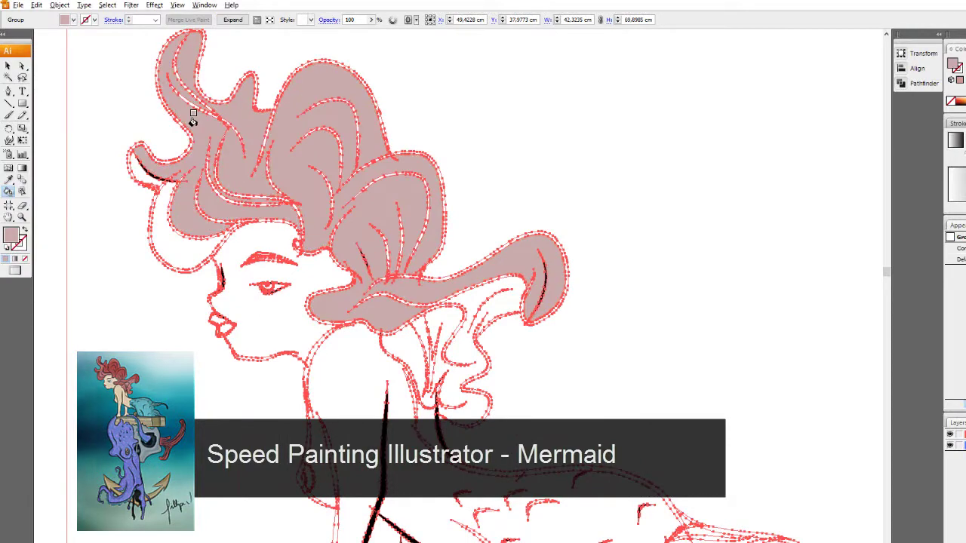
{"action": "left_click", "coordinate": [135, 166]}
{"action": "left_click", "coordinate": [249, 317]}
{"action": "left_click", "coordinate": [344, 390]}
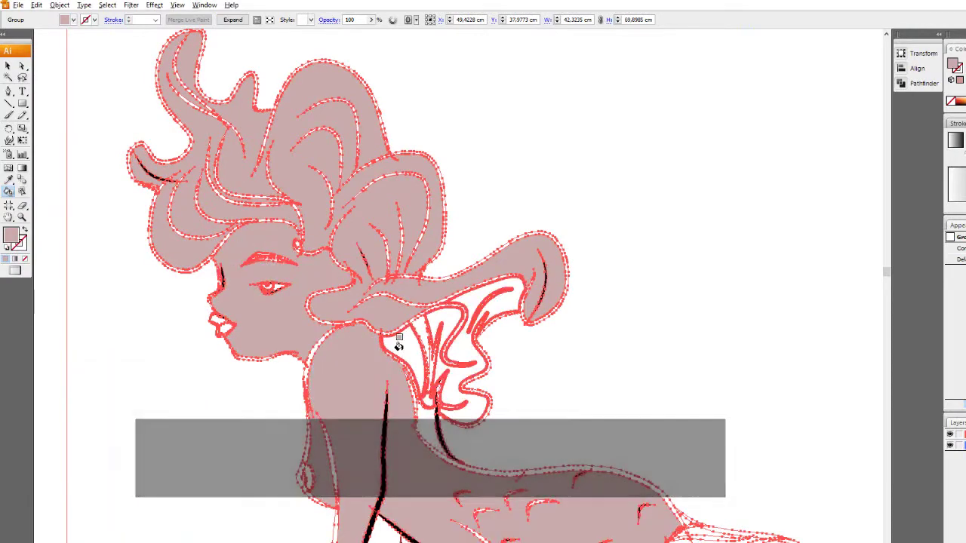
{"action": "left_click", "coordinate": [417, 325]}
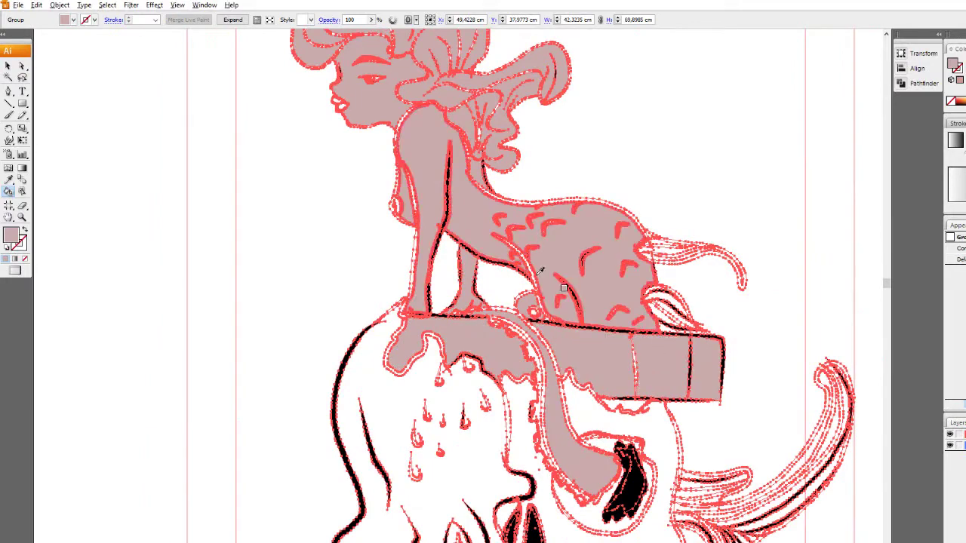
Fill the white tentacle strips and the small lower-tentacle gap pink
{"action": "scroll", "coordinate": [416, 362], "scroll_direction": "up", "scroll_amount": 2}
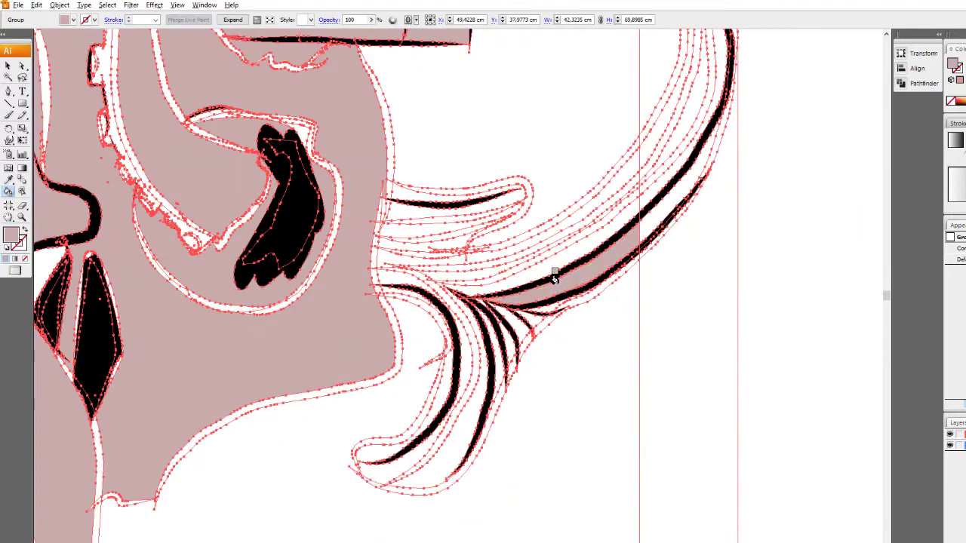
{"action": "left_click", "coordinate": [656, 193]}
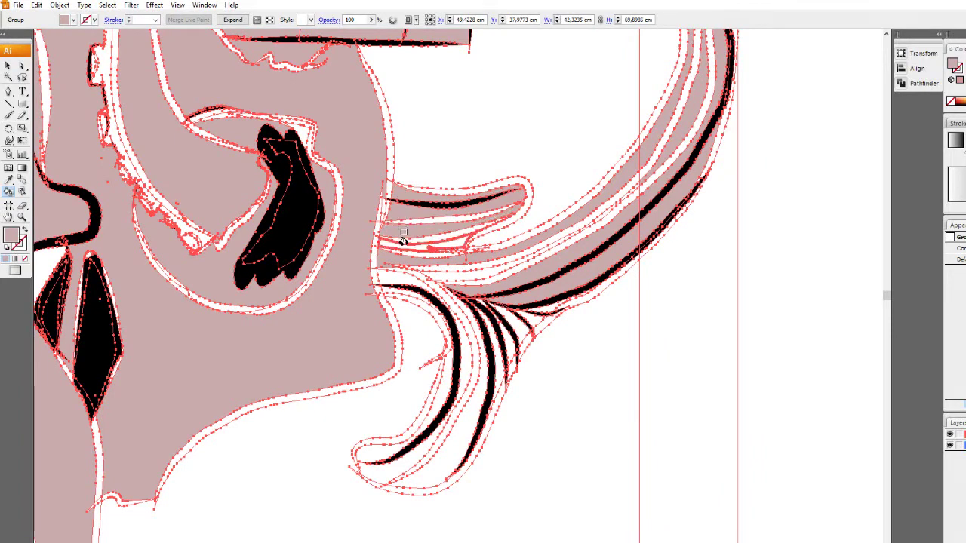
{"action": "left_click", "coordinate": [438, 408]}
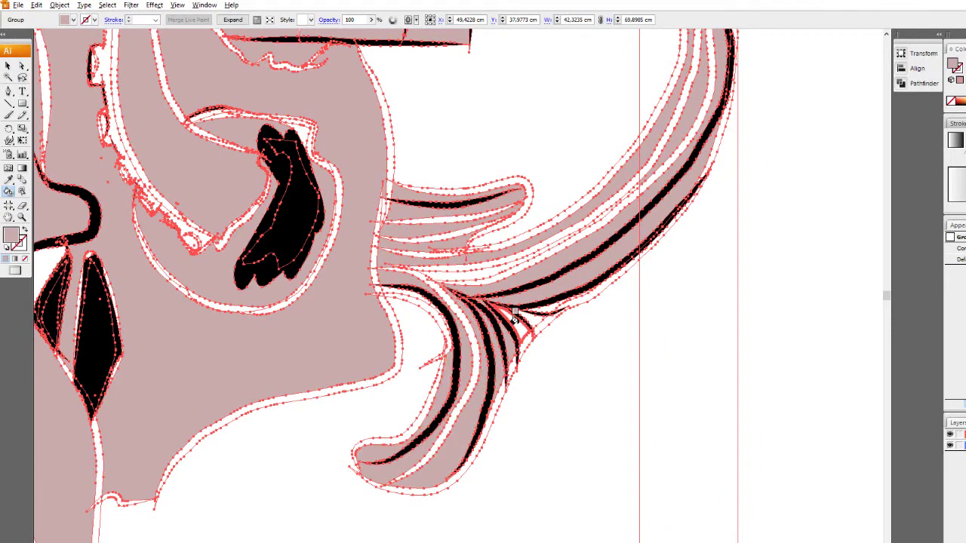
{"action": "scroll", "coordinate": [452, 377], "scroll_direction": "down", "scroll_amount": 4}
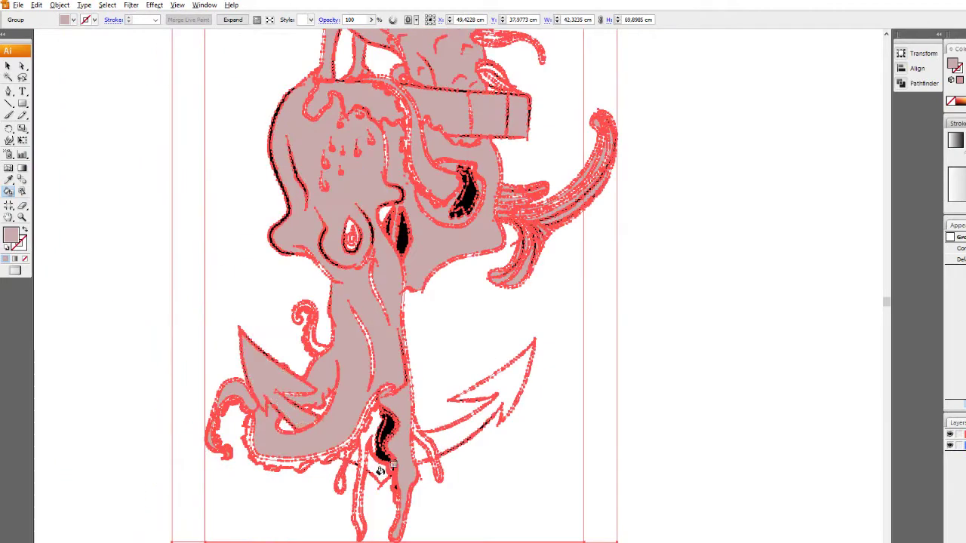
{"action": "scroll", "coordinate": [451, 435], "scroll_direction": "up", "scroll_amount": 5}
{"action": "scroll", "coordinate": [209, 274], "scroll_direction": "up", "scroll_amount": 2}
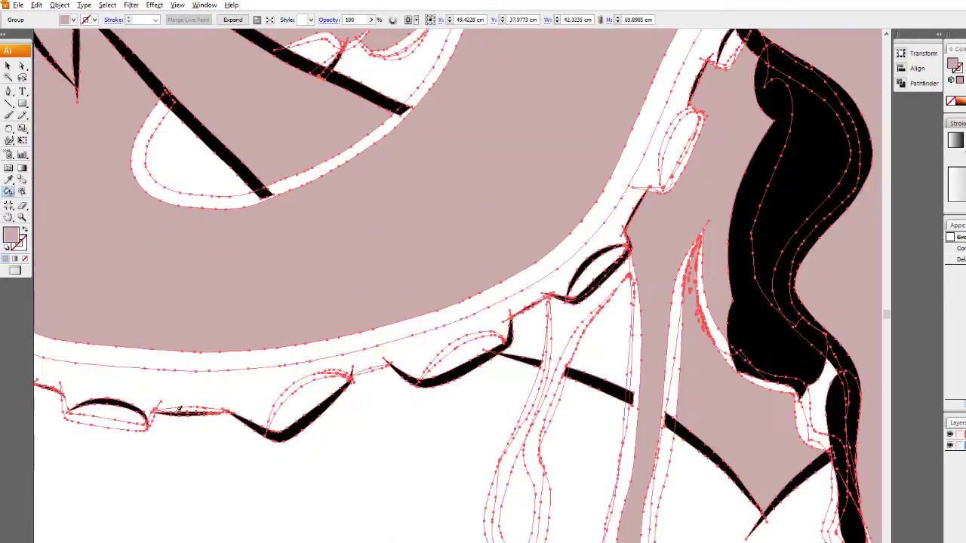
{"action": "left_click", "coordinate": [541, 333]}
{"action": "scroll", "coordinate": [543, 324], "scroll_direction": "down", "scroll_amount": 2}
{"action": "scroll", "coordinate": [528, 302], "scroll_direction": "down", "scroll_amount": 3}
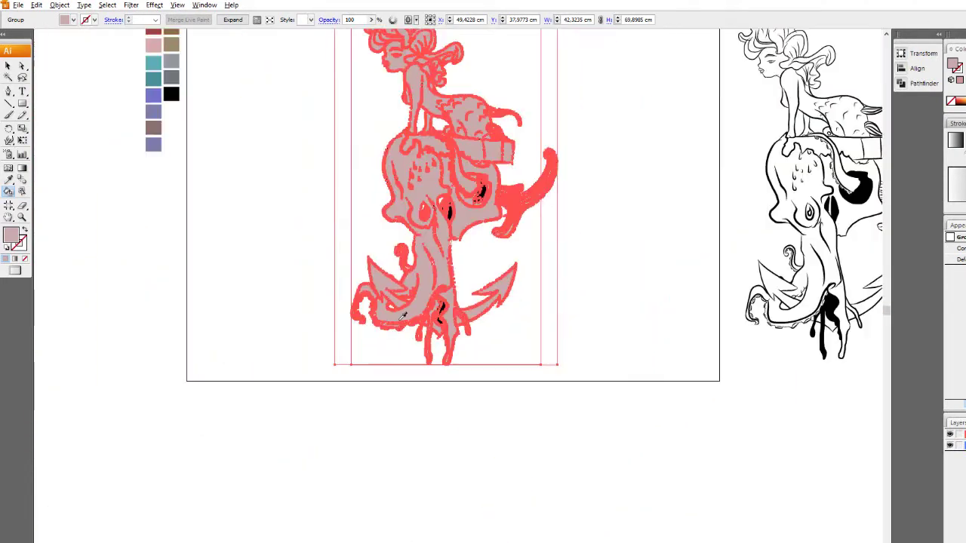
{"action": "scroll", "coordinate": [505, 289], "scroll_direction": "up", "scroll_amount": 1}
{"action": "left_click_drag", "start_coordinate": [884, 311], "coordinate": [887, 294]}
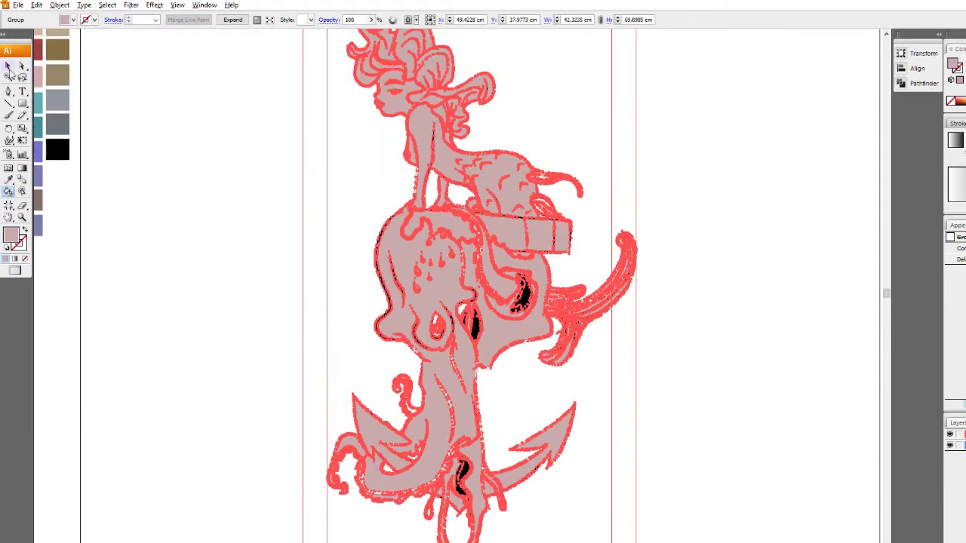
Fill the octopus body and its small tentacle curl purple, including the right anchor fluke selection
{"action": "left_click", "coordinate": [654, 240]}
{"action": "scroll", "coordinate": [485, 259], "scroll_direction": "up", "scroll_amount": 1}
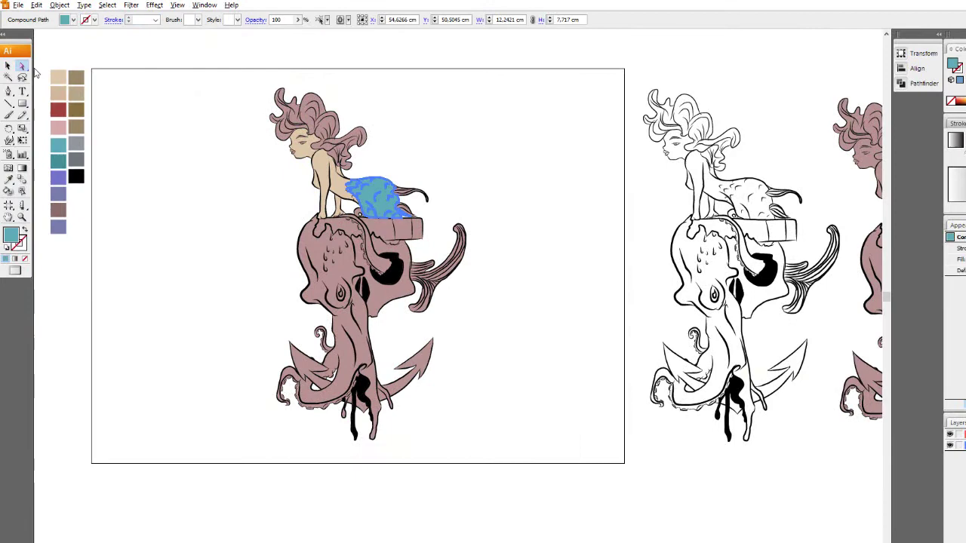
{"action": "left_click", "coordinate": [324, 272]}
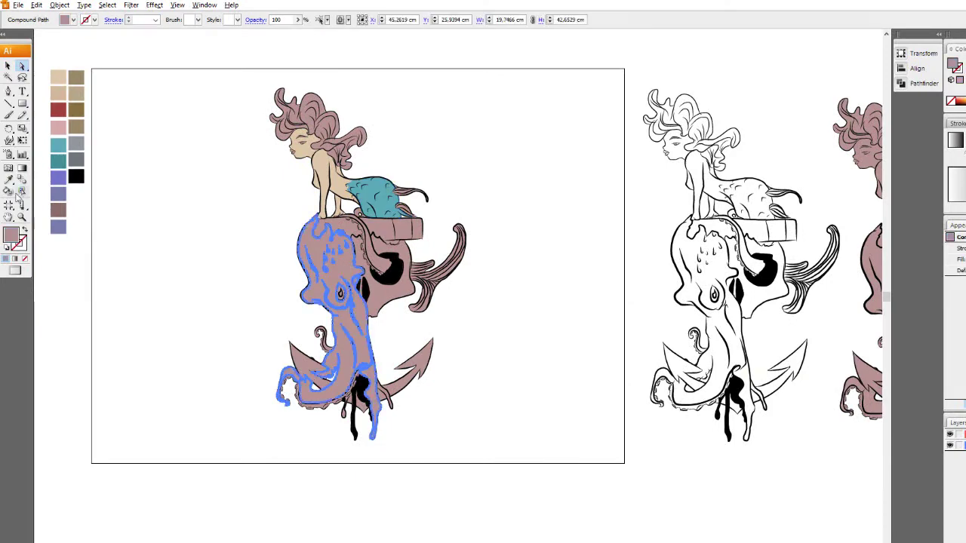
{"action": "key", "text": "i"}
{"action": "left_click", "coordinate": [53, 172]}
{"action": "left_click", "coordinate": [385, 403], "text": "shift"}
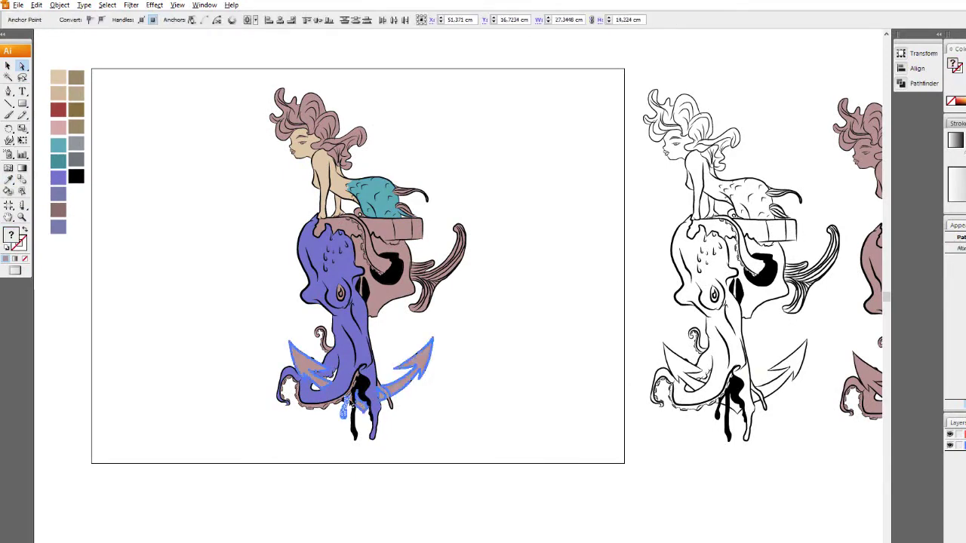
{"action": "scroll", "coordinate": [310, 317], "scroll_direction": "up", "scroll_amount": 1}
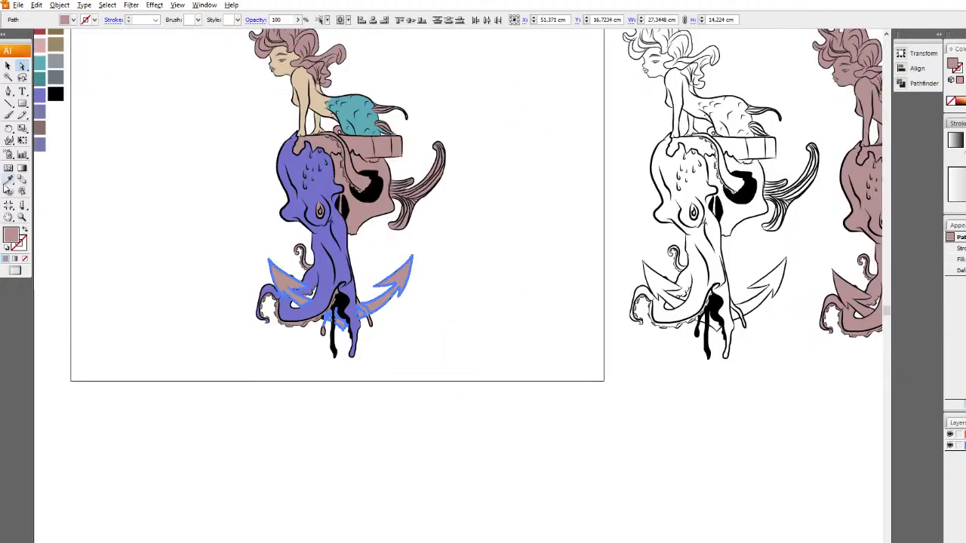
{"action": "key", "text": "ctrl+alt+bracketleft"}
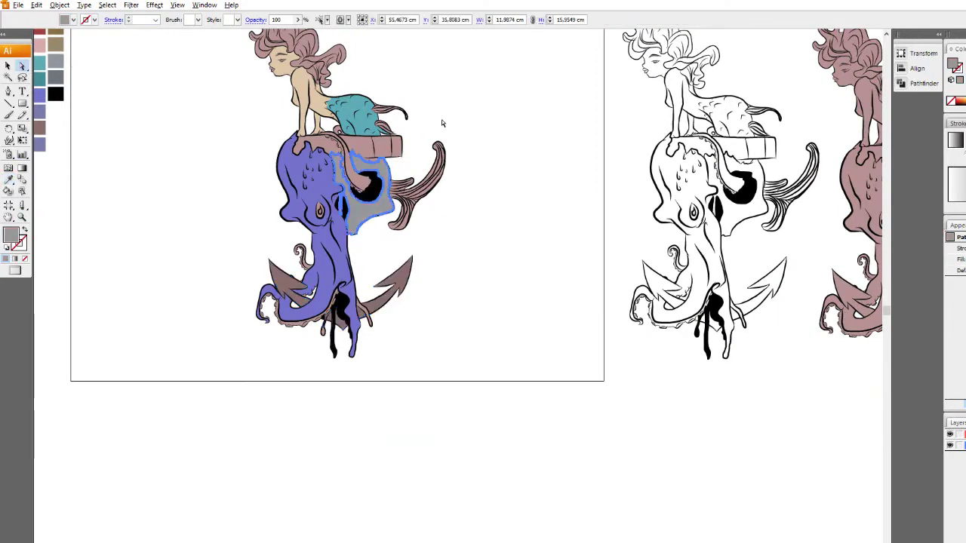
{"action": "left_click", "coordinate": [320, 184]}
Select the plank and a hair strand, and colour the hair red
{"action": "scroll", "coordinate": [291, 256], "scroll_direction": "up", "scroll_amount": 4}
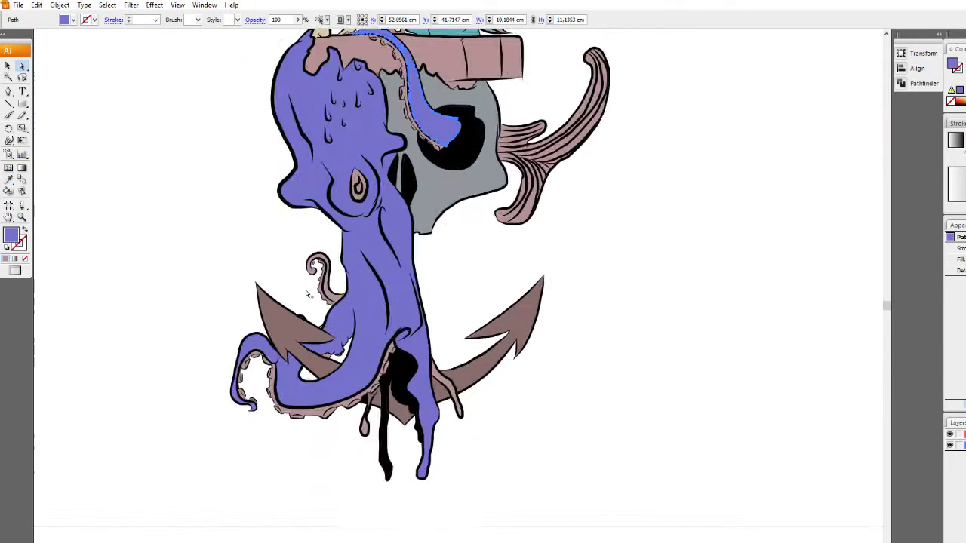
{"action": "scroll", "coordinate": [290, 257], "scroll_direction": "up", "scroll_amount": 1}
{"action": "scroll", "coordinate": [436, 217], "scroll_direction": "down", "scroll_amount": 5}
{"action": "scroll", "coordinate": [514, 138], "scroll_direction": "up", "scroll_amount": 3}
{"action": "left_click", "coordinate": [514, 138]}
{"action": "scroll", "coordinate": [514, 139], "scroll_direction": "down", "scroll_amount": 2}
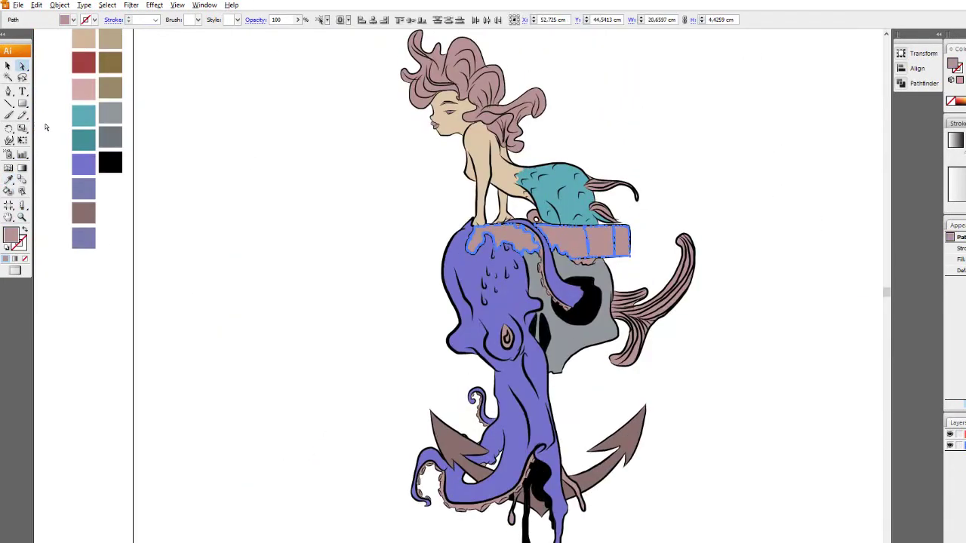
{"action": "left_click", "coordinate": [22, 67]}
{"action": "scroll", "coordinate": [400, 127], "scroll_direction": "up", "scroll_amount": 2}
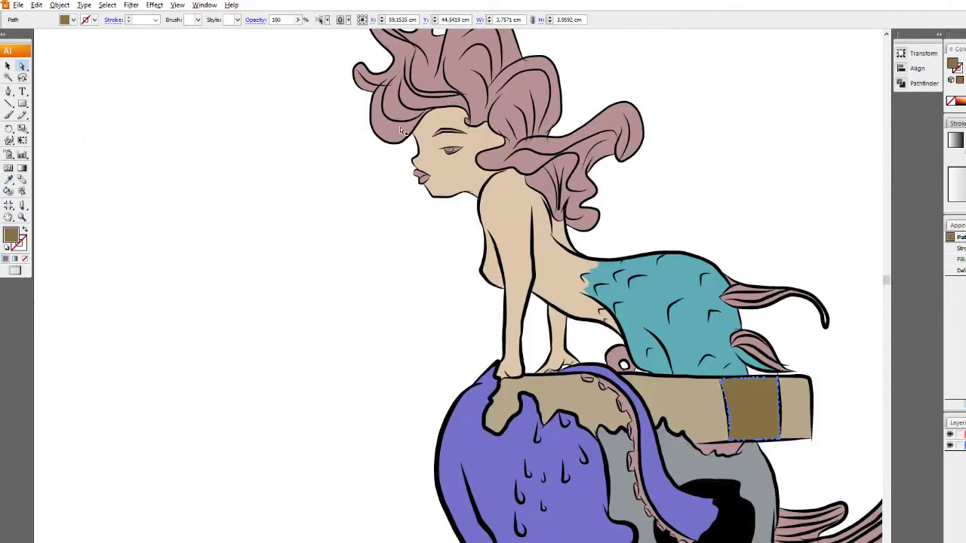
{"action": "left_click", "coordinate": [400, 127]}
{"action": "scroll", "coordinate": [400, 127], "scroll_direction": "down", "scroll_amount": 2}
{"action": "scroll", "coordinate": [369, 72], "scroll_direction": "up", "scroll_amount": 2}
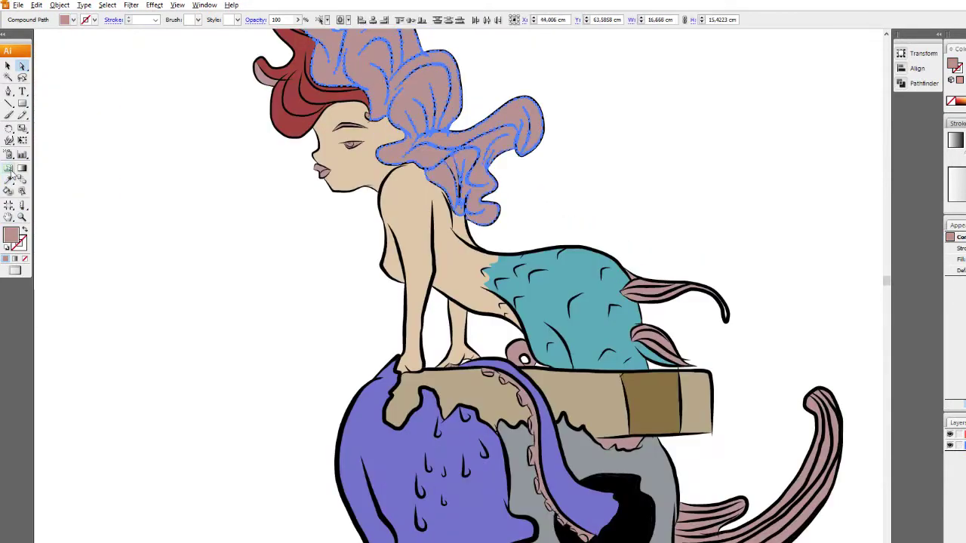
{"action": "left_click", "coordinate": [280, 65]}
Recolour the lips and eyebrow, and give the iris a blue fill
{"action": "scroll", "coordinate": [355, 85], "scroll_direction": "up", "scroll_amount": 2}
{"action": "left_click", "coordinate": [355, 84], "text": "shift"}
{"action": "double_click", "coordinate": [11, 236]}
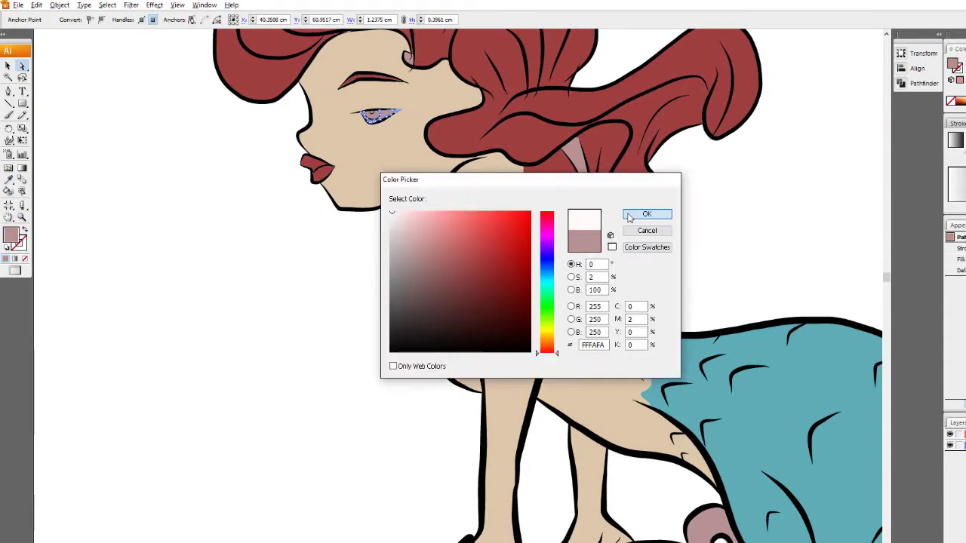
{"action": "left_click", "coordinate": [417, 252]}
{"action": "left_click", "coordinate": [502, 274]}
{"action": "key", "text": "Return"}
{"action": "key", "text": "ctrl+shift+a"}
Add a darker tan cheek shadow to the face's skin shape
{"action": "scroll", "coordinate": [360, 112], "scroll_direction": "up", "scroll_amount": 3}
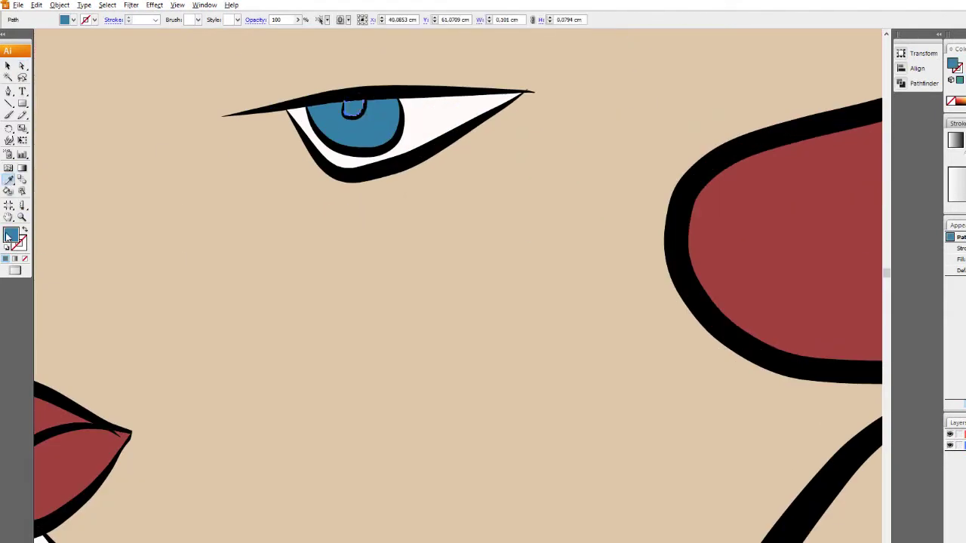
{"action": "scroll", "coordinate": [118, 112], "scroll_direction": "down", "scroll_amount": 3}
{"action": "left_click", "coordinate": [309, 217]}
{"action": "scroll", "coordinate": [310, 218], "scroll_direction": "up", "scroll_amount": 2}
{"action": "scroll", "coordinate": [309, 218], "scroll_direction": "up", "scroll_amount": 1}
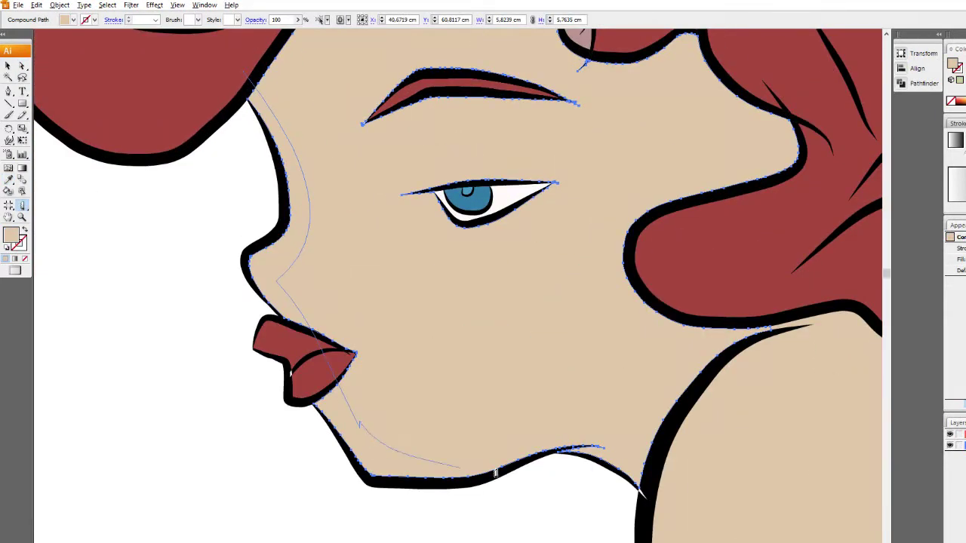
{"action": "scroll", "coordinate": [495, 473], "scroll_direction": "down", "scroll_amount": 2}
{"action": "key", "text": "ctrl+shift+a"}
{"action": "scroll", "coordinate": [426, 198], "scroll_direction": "up", "scroll_amount": 1}
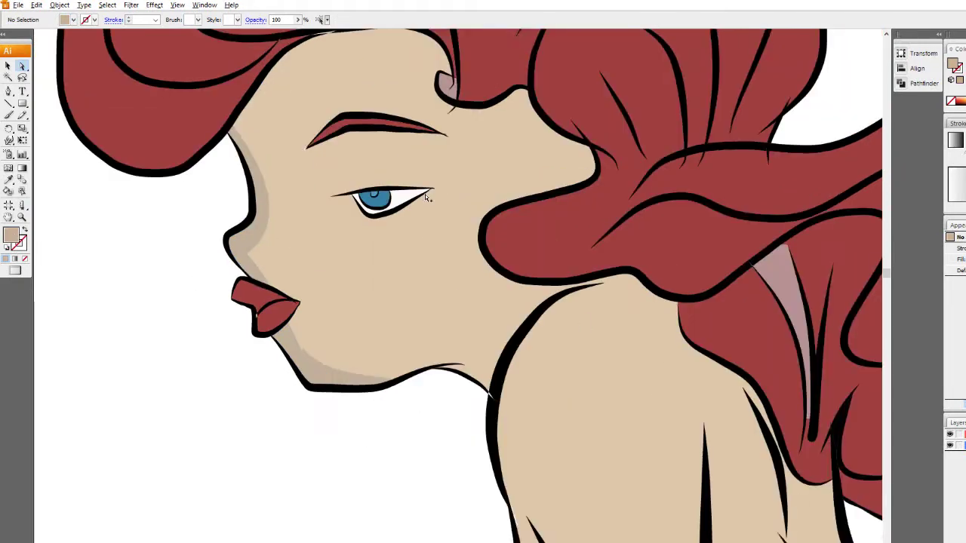
{"action": "scroll", "coordinate": [426, 198], "scroll_direction": "down", "scroll_amount": 2}
{"action": "scroll", "coordinate": [495, 387], "scroll_direction": "up", "scroll_amount": 2}
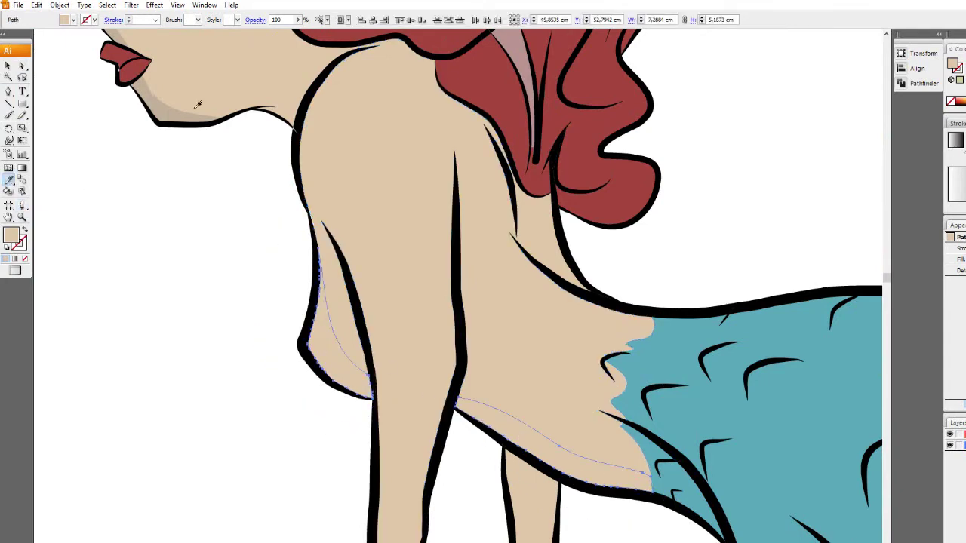
{"action": "scroll", "coordinate": [377, 135], "scroll_direction": "down", "scroll_amount": 1}
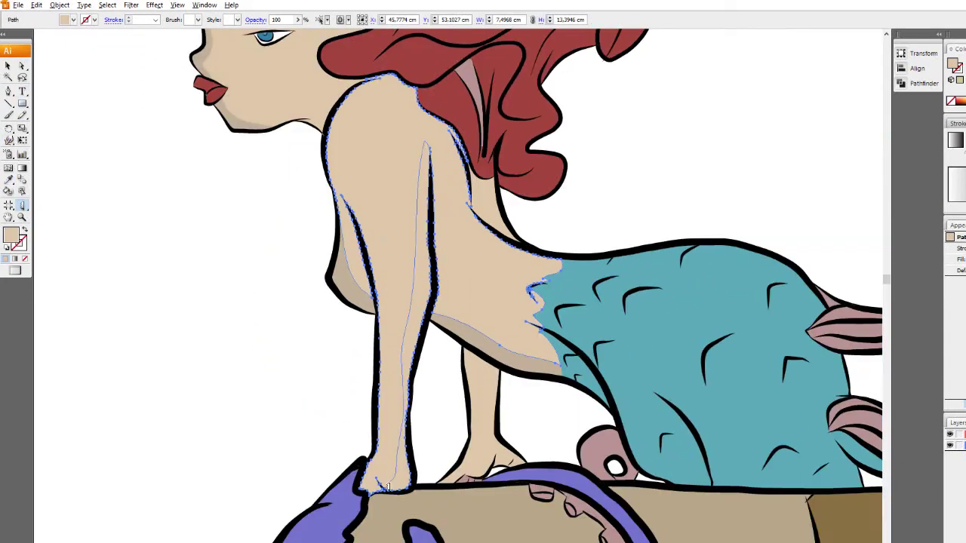
Add darker tan shading along the arm by editing its points
{"action": "key", "text": "a"}
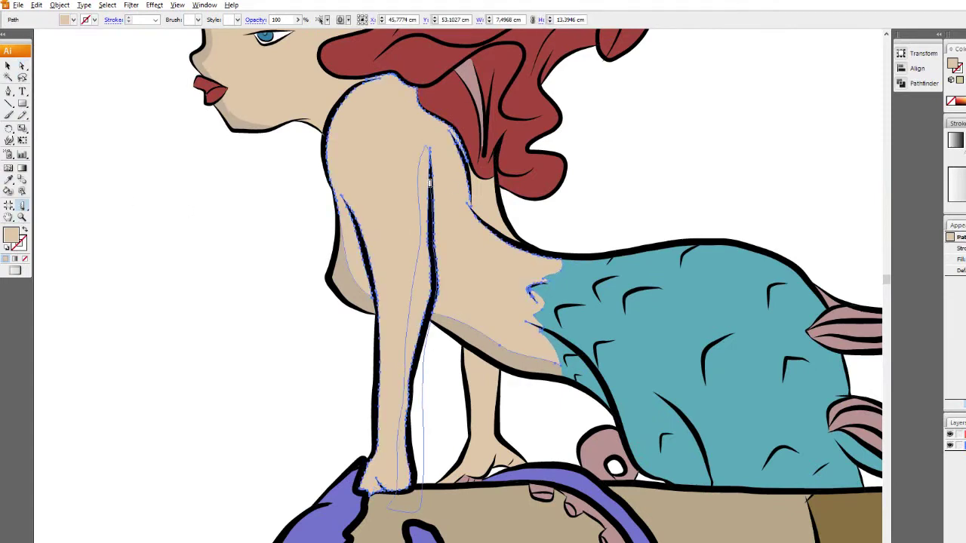
{"action": "key", "text": "a"}
{"action": "key", "text": "ctrl+shift+a"}
{"action": "scroll", "coordinate": [405, 120], "scroll_direction": "up", "scroll_amount": 1}
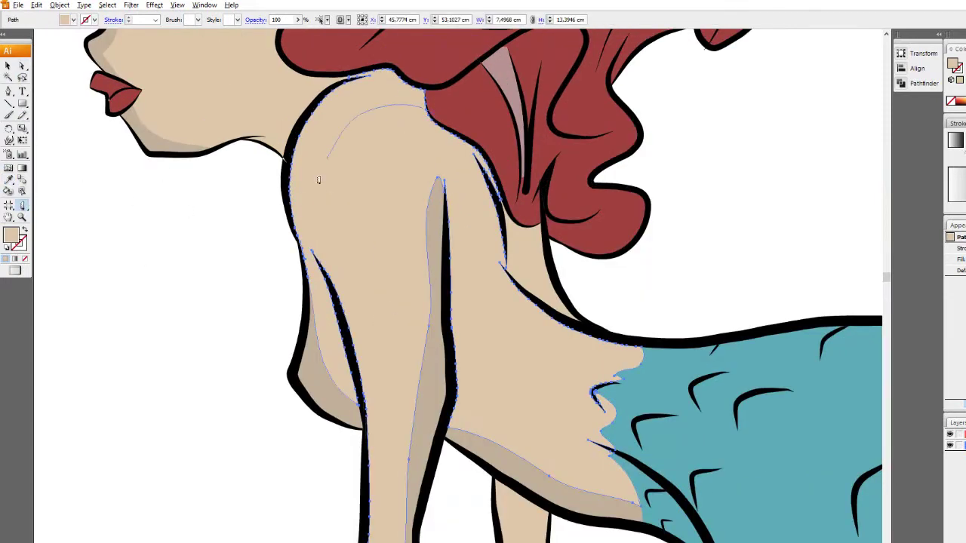
{"action": "left_click", "coordinate": [99, 218]}
Eyedrop the tail's teal onto the lower pink tail fin
{"action": "key", "text": "ctrl+minus"}
{"action": "key", "text": "ctrl+plus"}
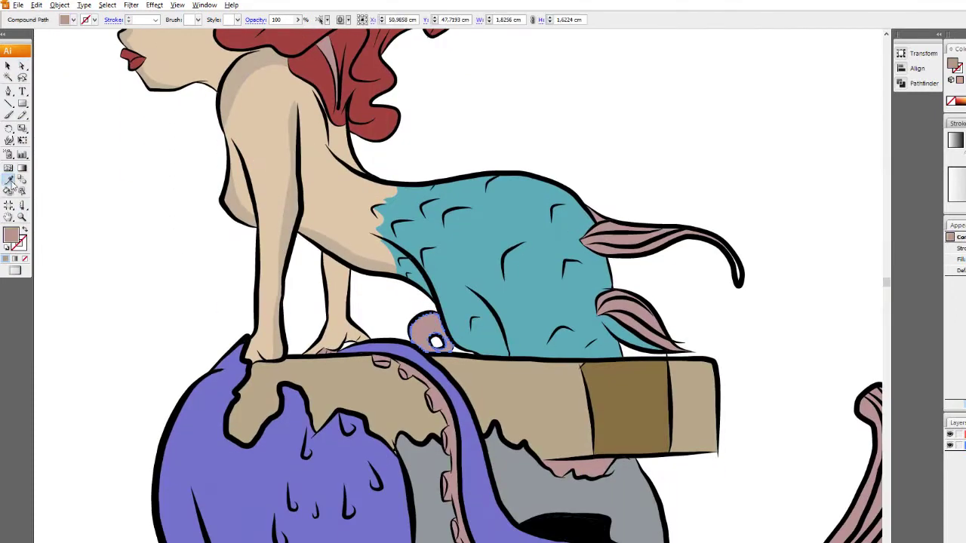
{"action": "key", "text": "ctrl+plus"}
{"action": "left_click", "coordinate": [498, 287]}
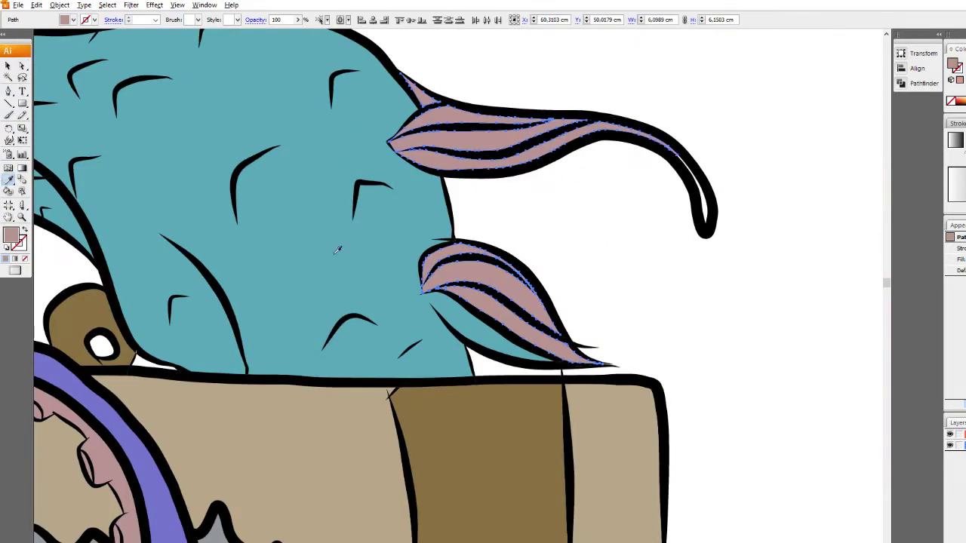
{"action": "key", "text": "a"}
{"action": "key", "text": "ctrl+minus"}
{"action": "key", "text": "ctrl+plus"}
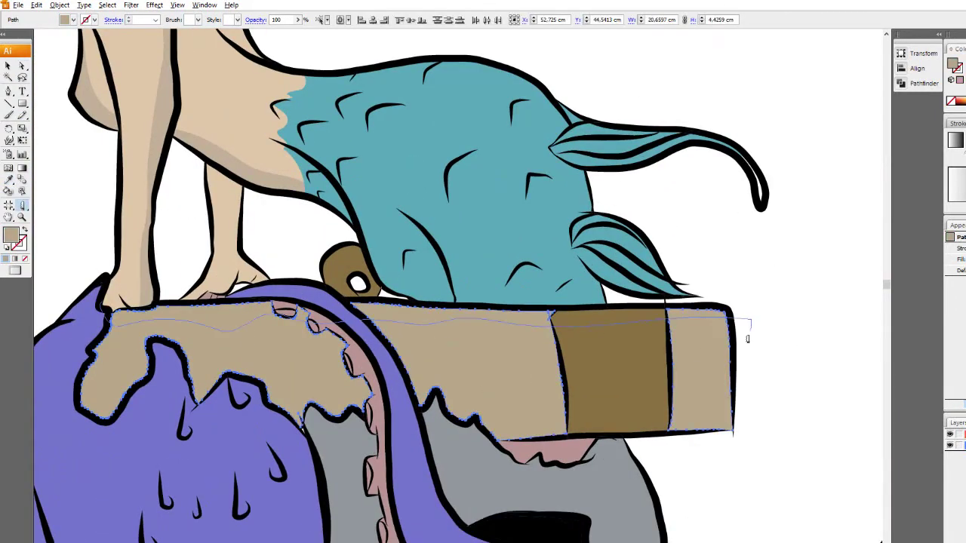
Give the plank's thin top strip the box's dark brown
{"action": "left_click", "coordinate": [389, 309]}
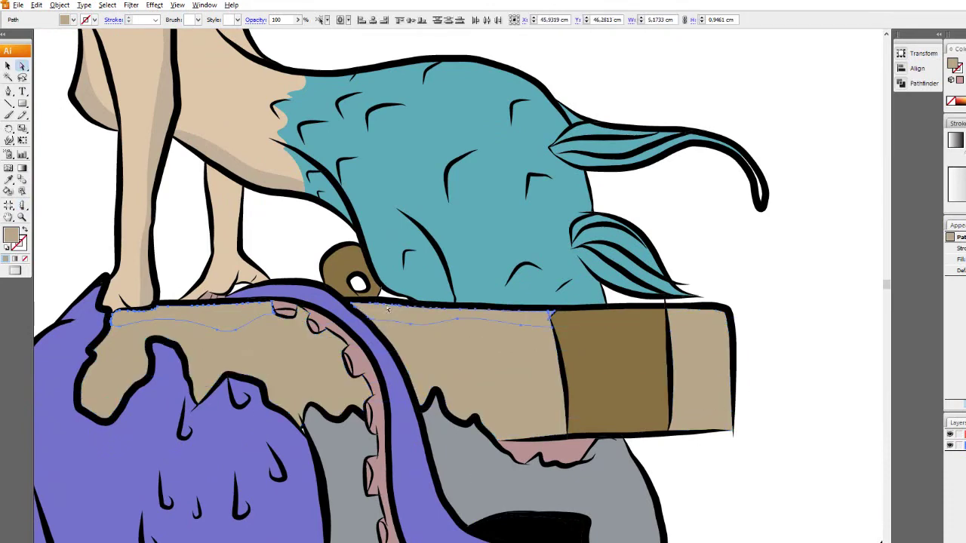
{"action": "key", "text": "i"}
{"action": "left_click", "coordinate": [623, 327]}
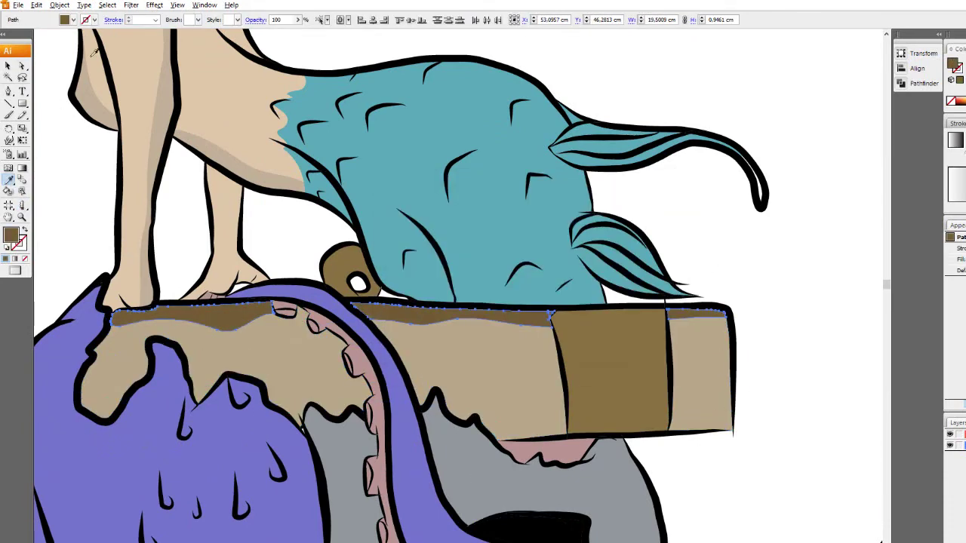
{"action": "key", "text": "a"}
{"action": "left_click", "coordinate": [320, 337]}
Set the next plank grain band to a darker tan in the Color Picker
{"action": "left_click", "coordinate": [130, 366]}
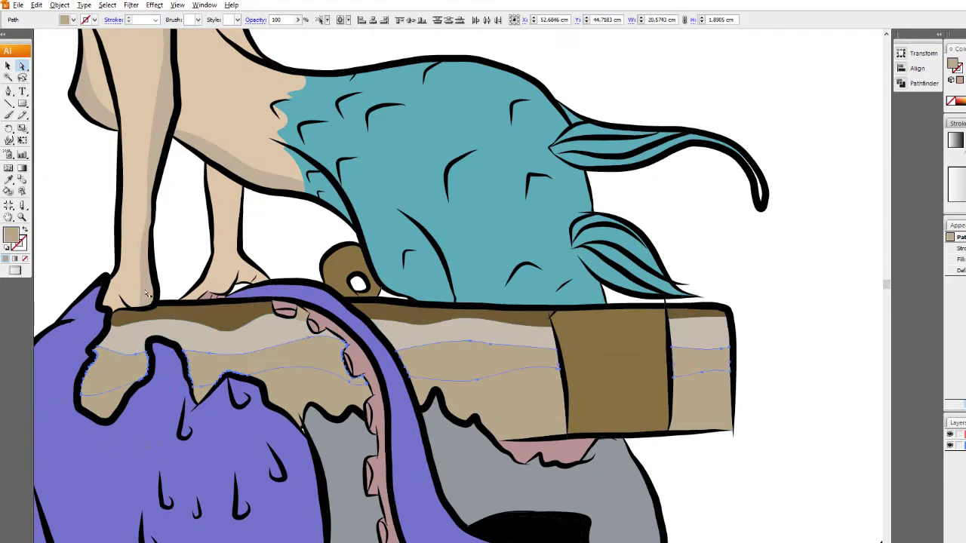
{"action": "double_click", "coordinate": [10, 236]}
{"action": "left_click", "coordinate": [641, 213]}
{"action": "left_click", "coordinate": [326, 408]}
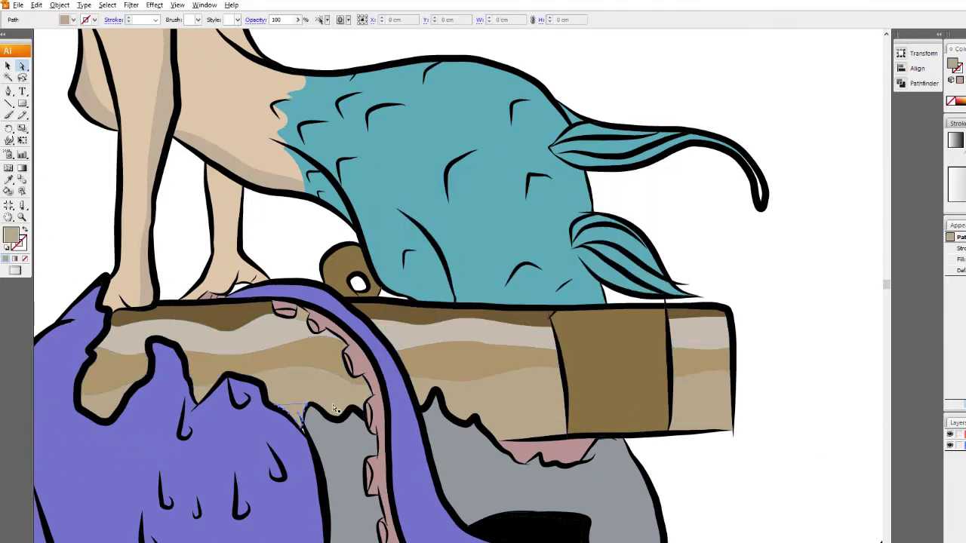
Shade the tail darker teal and turn the tentacle's pink underside over the plank teal
{"action": "left_click", "coordinate": [446, 108]}
{"action": "key", "text": "i"}
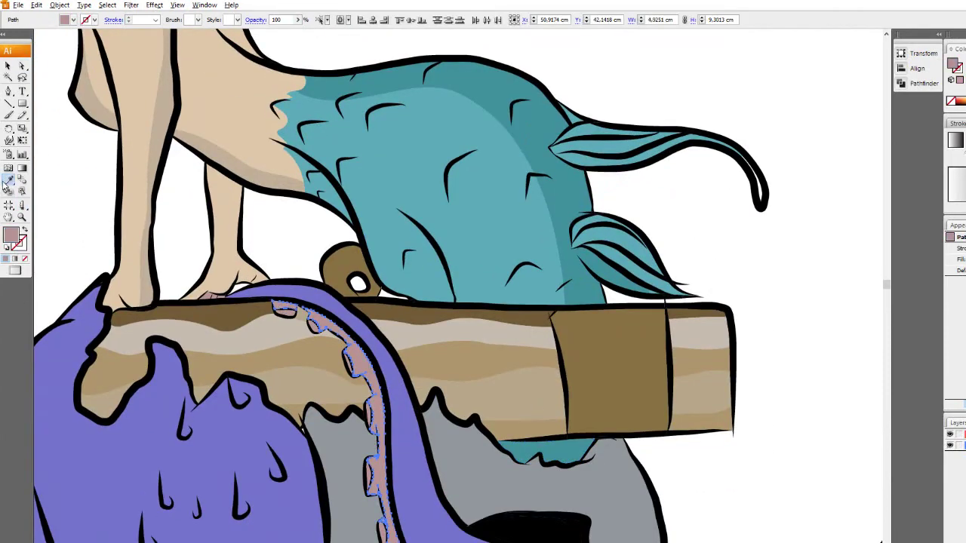
{"action": "left_click", "coordinate": [349, 365], "text": "shift"}
{"action": "key", "text": "i"}
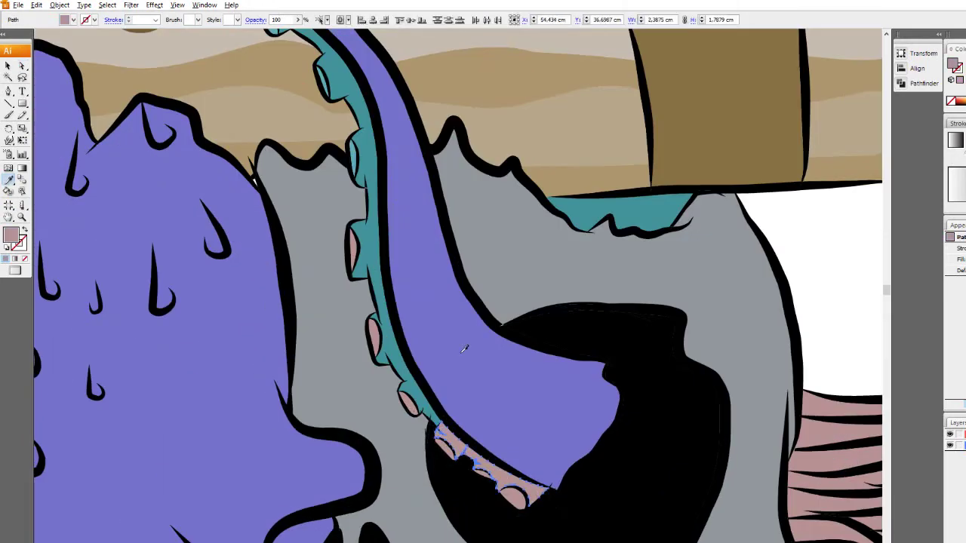
{"action": "key", "text": "a"}
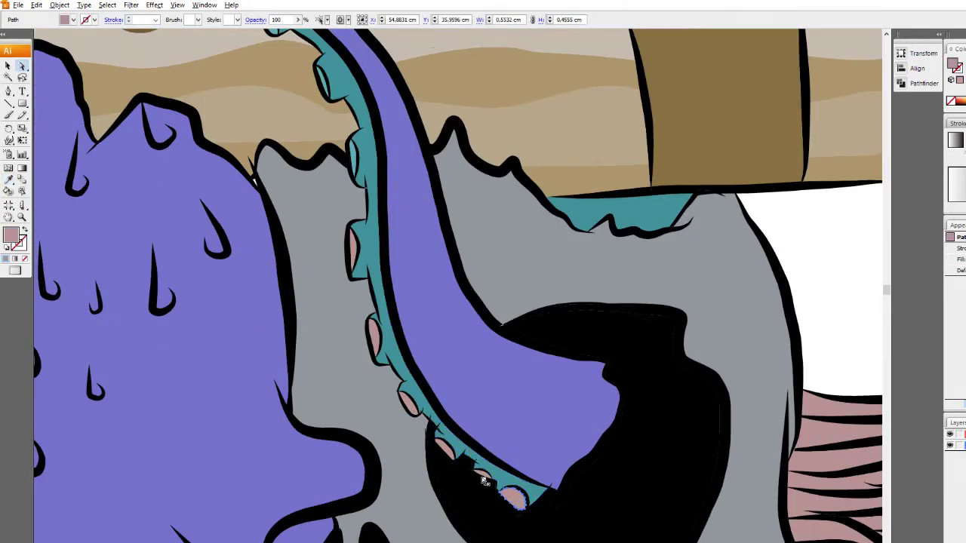
{"action": "left_click", "coordinate": [370, 341], "text": "shift"}
Recolour the striped tail fluke red
{"action": "key", "text": "a"}
{"action": "left_click", "coordinate": [413, 418], "text": "shift"}
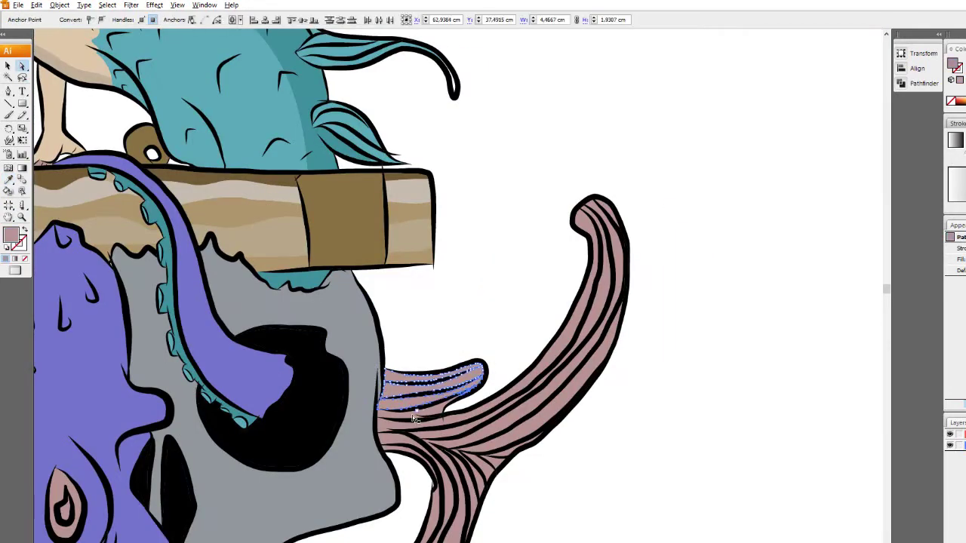
{"action": "scroll", "coordinate": [503, 509], "scroll_direction": "up", "scroll_amount": 1}
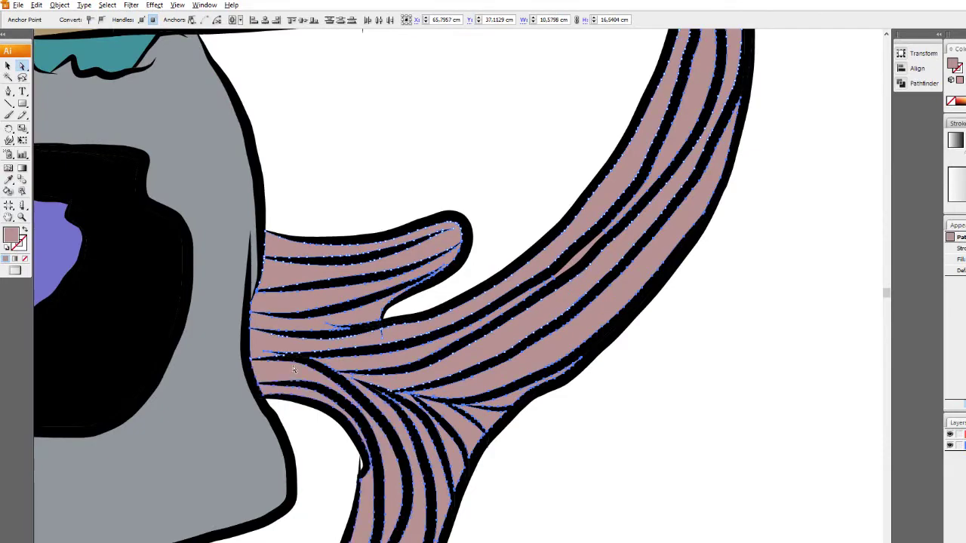
{"action": "scroll", "coordinate": [295, 369], "scroll_direction": "down", "scroll_amount": 4}
{"action": "key", "text": "ctrl+z"}
{"action": "scroll", "coordinate": [546, 171], "scroll_direction": "up", "scroll_amount": 2}
Shade the skull with two grey tones
{"action": "scroll", "coordinate": [611, 322], "scroll_direction": "down", "scroll_amount": 4}
{"action": "left_click", "coordinate": [611, 323]}
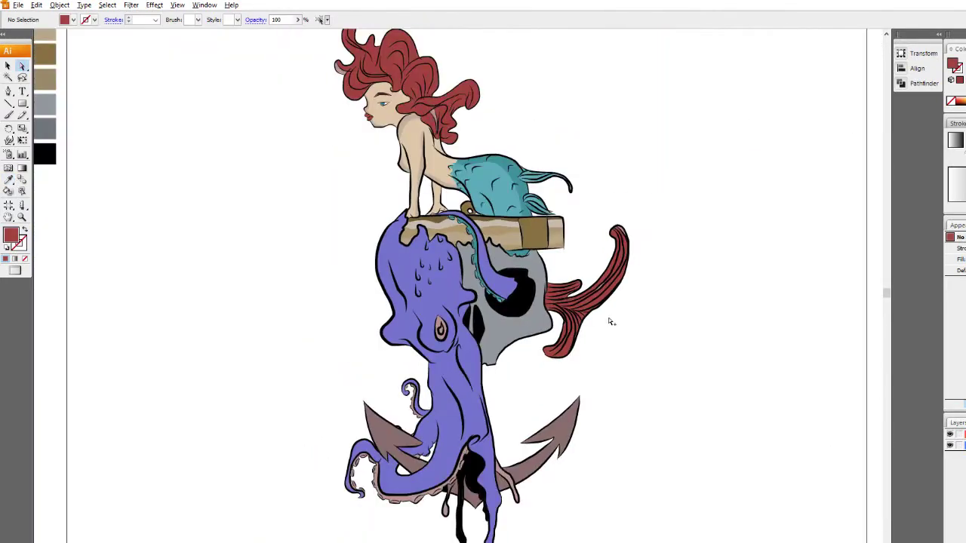
{"action": "scroll", "coordinate": [589, 376], "scroll_direction": "up", "scroll_amount": 1}
{"action": "left_click", "coordinate": [362, 194]}
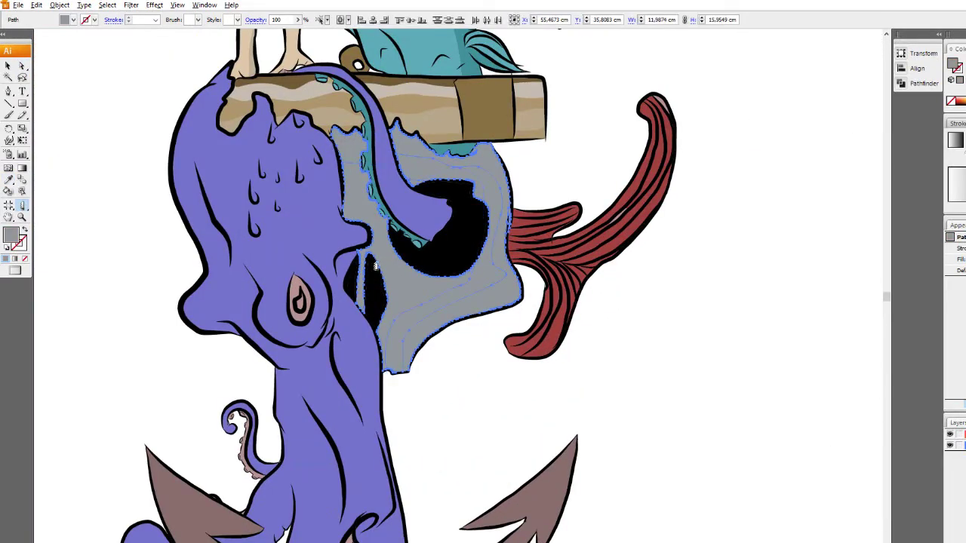
{"action": "key", "text": "a"}
{"action": "key", "text": "ctrl+shift+a"}
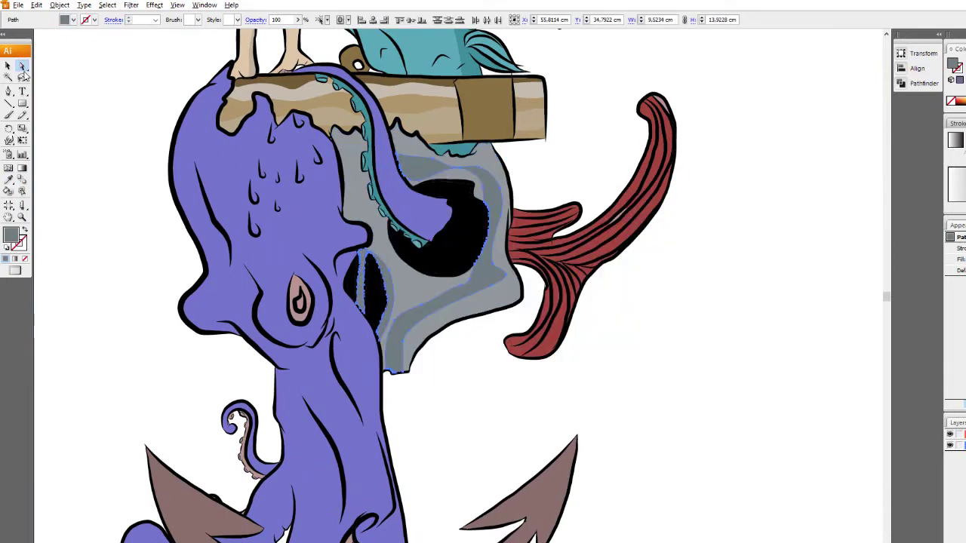
Eyedrop teal onto the lower tentacles' pink undersides, leaving pink suckers
{"action": "scroll", "coordinate": [453, 339], "scroll_direction": "down", "scroll_amount": 2}
{"action": "scroll", "coordinate": [423, 355], "scroll_direction": "up", "scroll_amount": 1}
{"action": "scroll", "coordinate": [331, 363], "scroll_direction": "up", "scroll_amount": 1}
{"action": "left_click", "coordinate": [331, 363]}
{"action": "scroll", "coordinate": [330, 363], "scroll_direction": "up", "scroll_amount": 2}
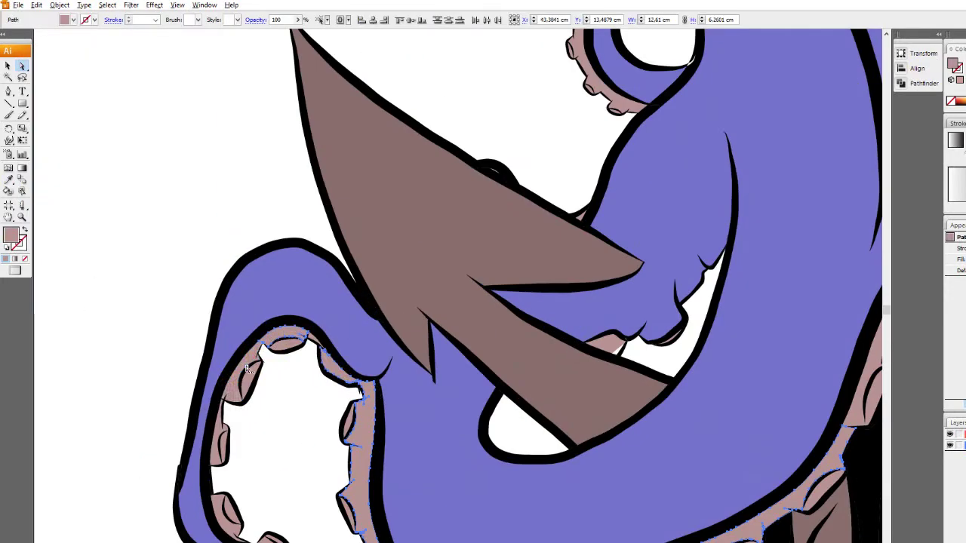
{"action": "scroll", "coordinate": [452, 302], "scroll_direction": "down", "scroll_amount": 3}
{"action": "scroll", "coordinate": [452, 302], "scroll_direction": "down", "scroll_amount": 2}
{"action": "scroll", "coordinate": [453, 301], "scroll_direction": "up", "scroll_amount": 2}
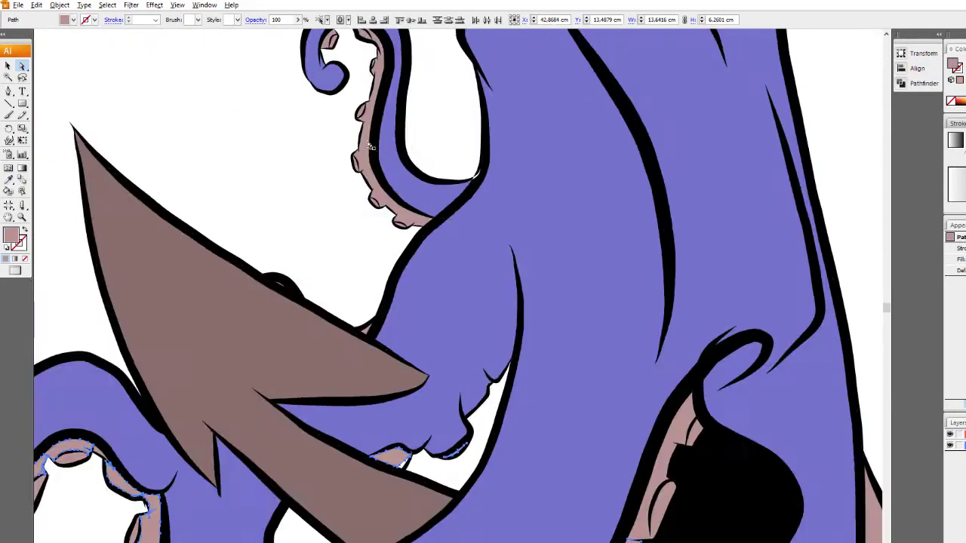
{"action": "scroll", "coordinate": [452, 302], "scroll_direction": "up", "scroll_amount": 3}
{"action": "scroll", "coordinate": [411, 423], "scroll_direction": "up", "scroll_amount": 3}
{"action": "key", "text": "i"}
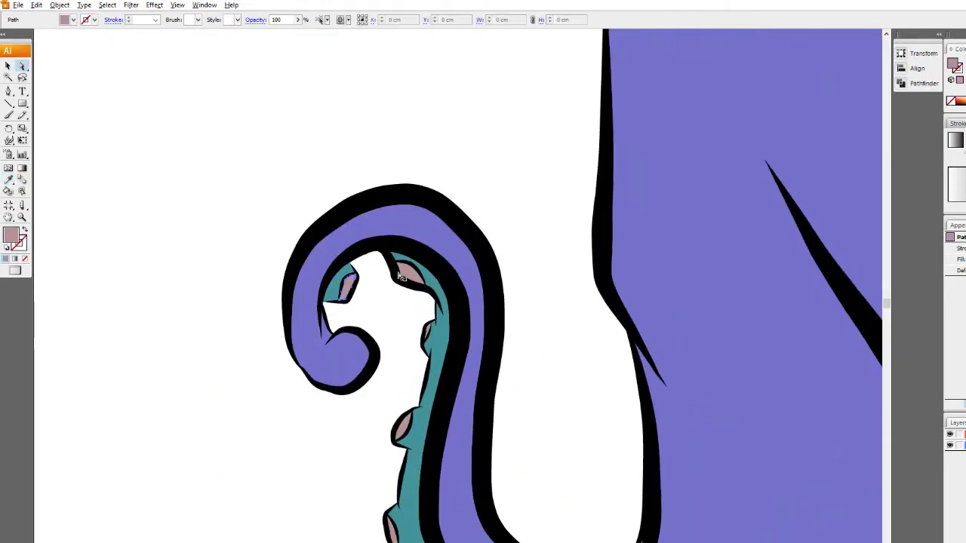
{"action": "scroll", "coordinate": [401, 276], "scroll_direction": "down", "scroll_amount": 5}
{"action": "scroll", "coordinate": [453, 302], "scroll_direction": "down", "scroll_amount": 5}
{"action": "scroll", "coordinate": [453, 302], "scroll_direction": "down", "scroll_amount": 3}
{"action": "key", "text": "i"}
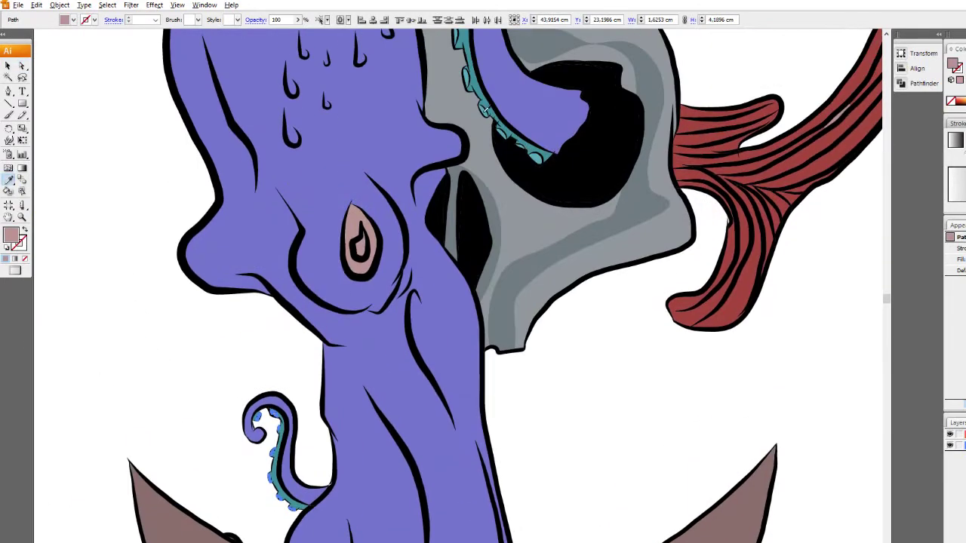
{"action": "scroll", "coordinate": [452, 302], "scroll_direction": "down", "scroll_amount": 5}
{"action": "scroll", "coordinate": [453, 302], "scroll_direction": "up", "scroll_amount": 5}
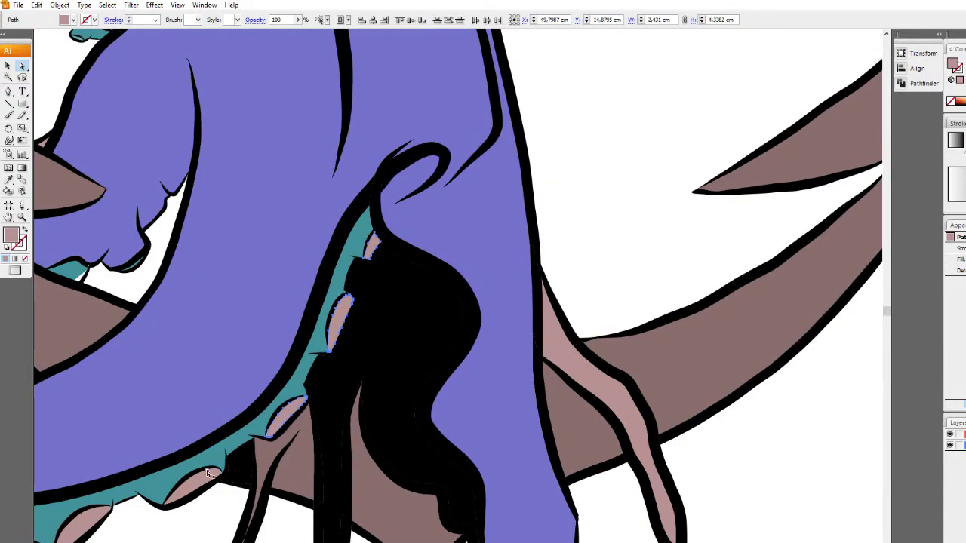
{"action": "scroll", "coordinate": [452, 302], "scroll_direction": "down", "scroll_amount": 5}
{"action": "scroll", "coordinate": [452, 302], "scroll_direction": "up", "scroll_amount": 5}
Enter the octopus bubble group in Isolation Mode to inspect a single bubble, then exit
{"action": "scroll", "coordinate": [453, 302], "scroll_direction": "down", "scroll_amount": 5}
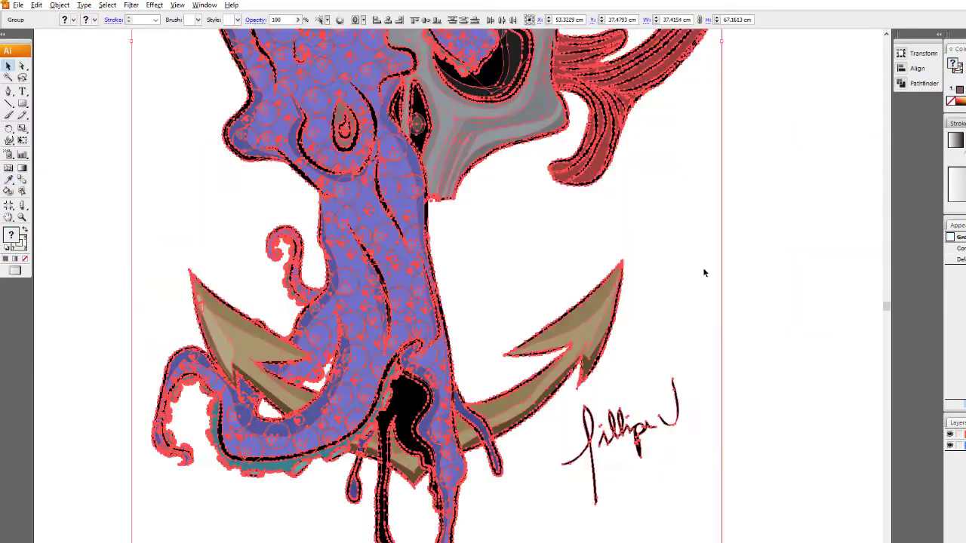
{"action": "scroll", "coordinate": [468, 315], "scroll_direction": "up", "scroll_amount": 3}
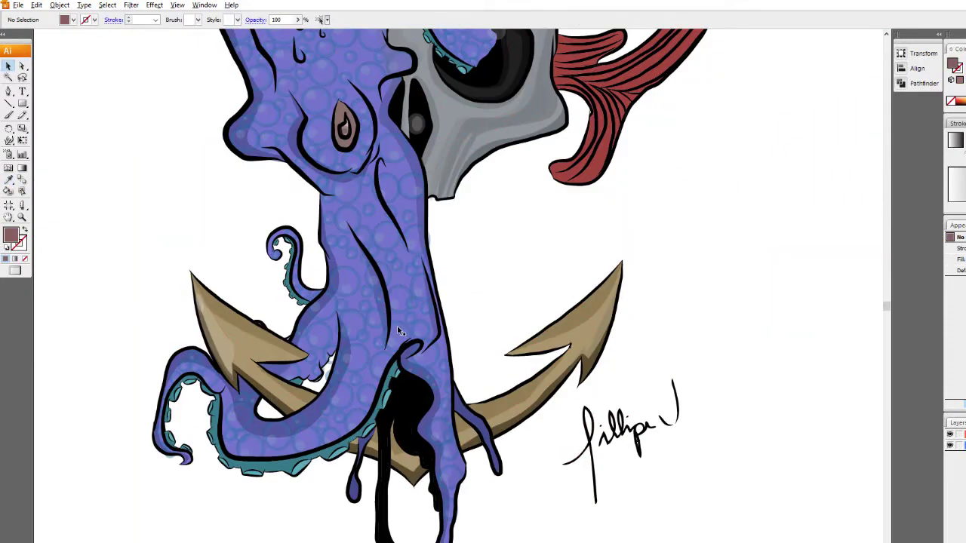
{"action": "scroll", "coordinate": [398, 328], "scroll_direction": "up", "scroll_amount": 5}
{"action": "scroll", "coordinate": [405, 337], "scroll_direction": "up", "scroll_amount": 2}
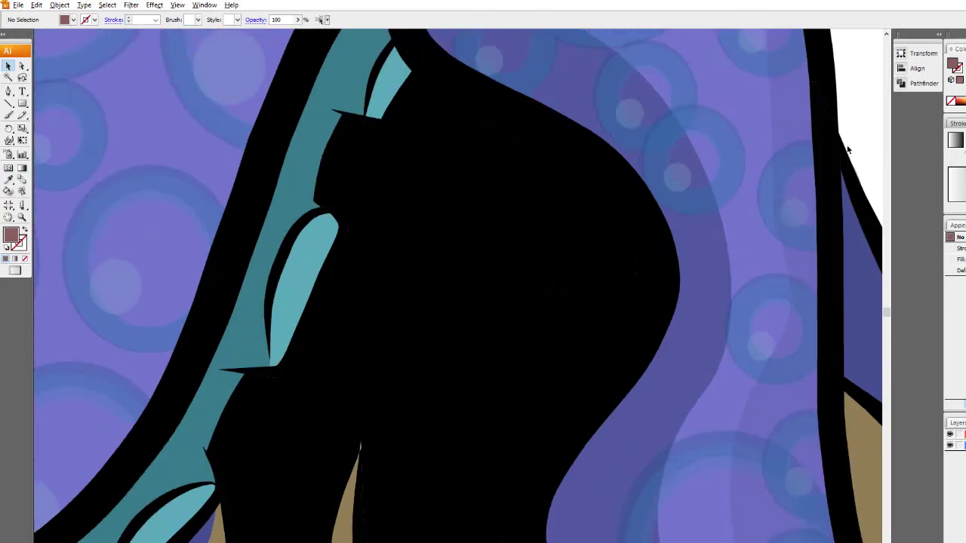
{"action": "scroll", "coordinate": [467, 254], "scroll_direction": "down", "scroll_amount": 3}
{"action": "scroll", "coordinate": [468, 255], "scroll_direction": "down", "scroll_amount": 3}
{"action": "scroll", "coordinate": [420, 217], "scroll_direction": "up", "scroll_amount": 2}
{"action": "scroll", "coordinate": [407, 181], "scroll_direction": "up", "scroll_amount": 2}
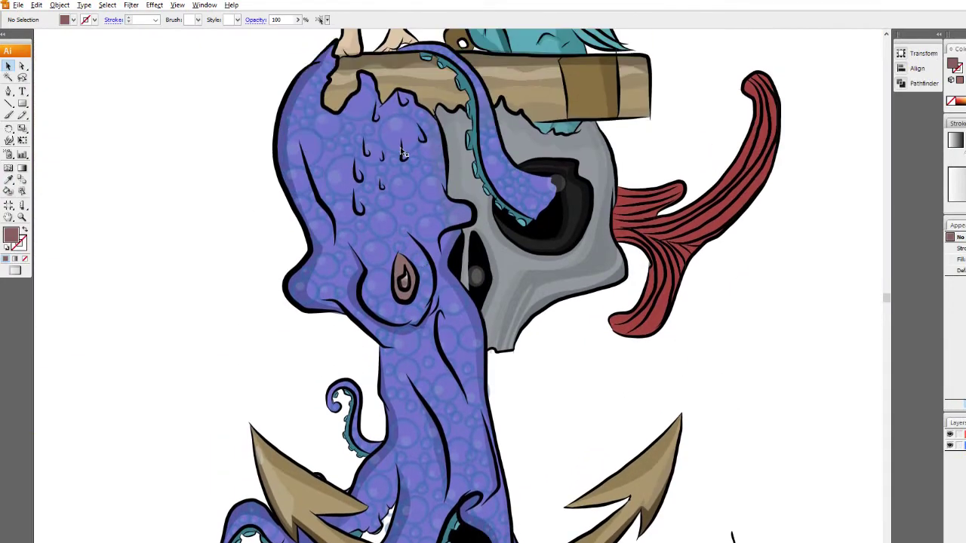
{"action": "left_click", "coordinate": [404, 154]}
{"action": "double_click", "coordinate": [398, 151]}
{"action": "scroll", "coordinate": [395, 150], "scroll_direction": "up", "scroll_amount": 5}
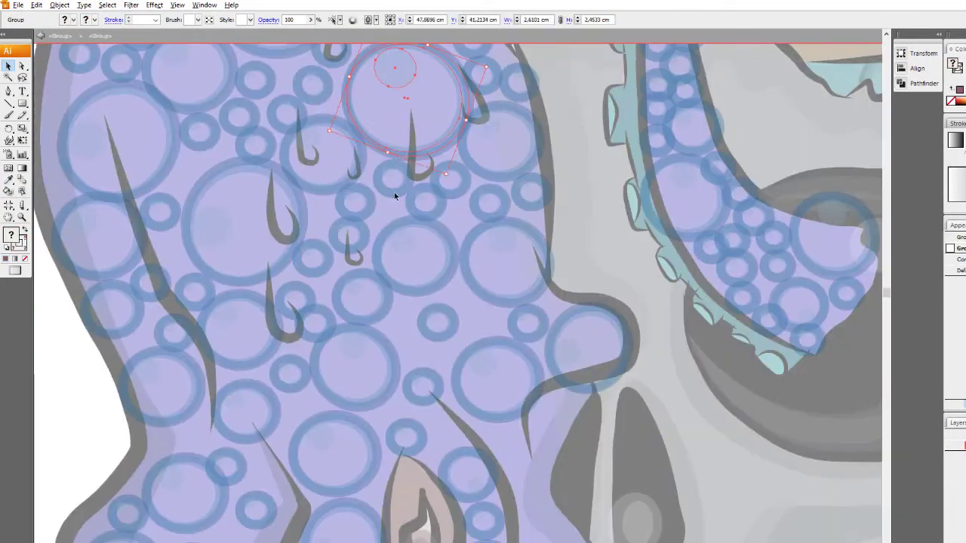
{"action": "scroll", "coordinate": [541, 213], "scroll_direction": "down", "scroll_amount": 5}
{"action": "double_click", "coordinate": [241, 209]}
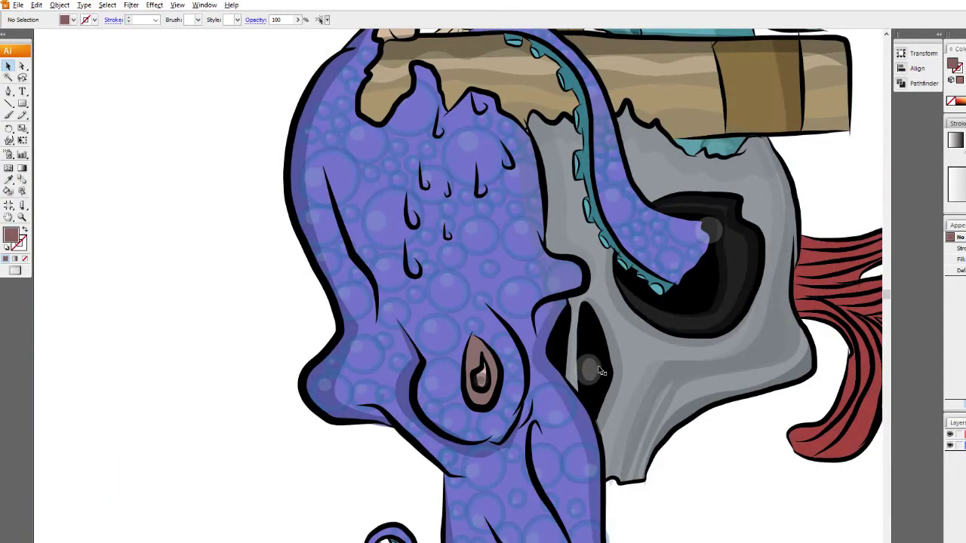
{"action": "scroll", "coordinate": [520, 324], "scroll_direction": "up", "scroll_amount": 2}
{"action": "scroll", "coordinate": [528, 324], "scroll_direction": "down", "scroll_amount": 2}
{"action": "scroll", "coordinate": [546, 321], "scroll_direction": "down", "scroll_amount": 3}
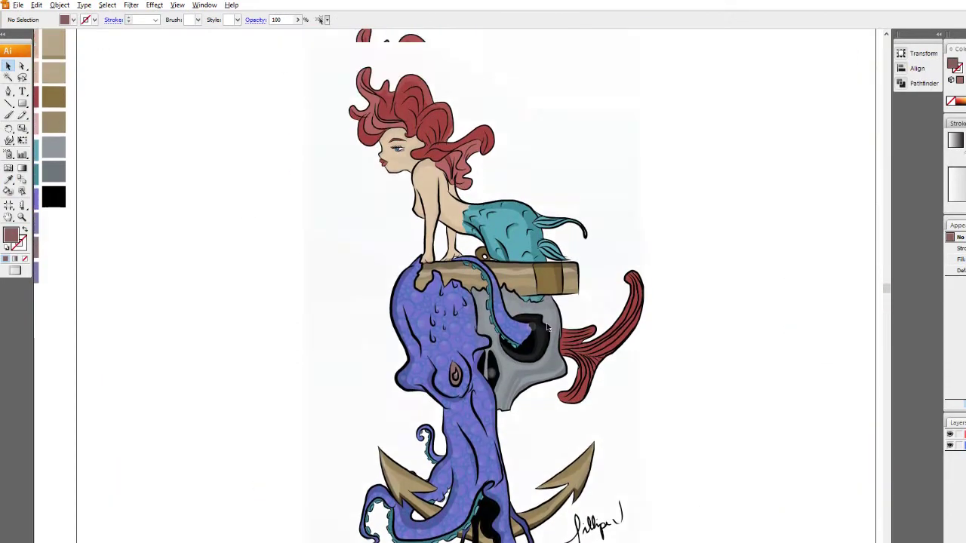